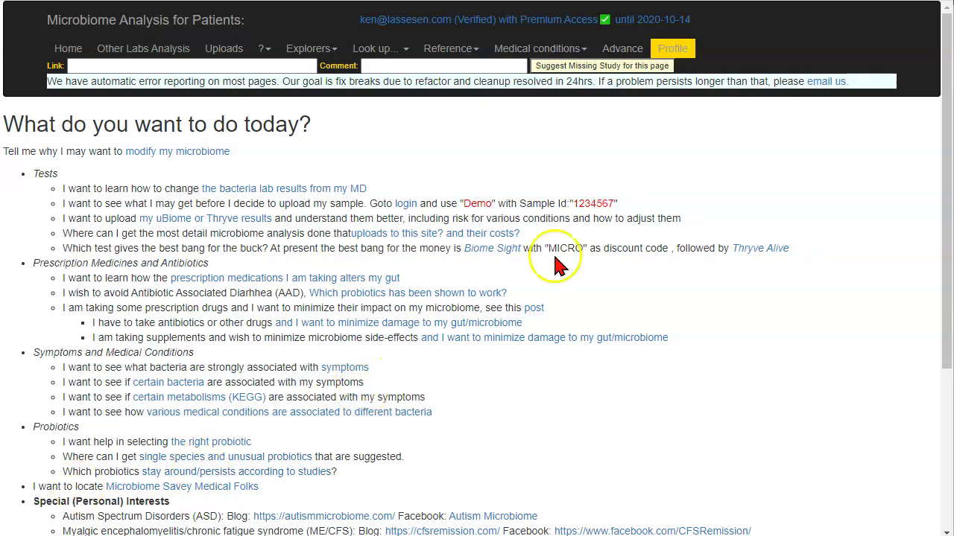
# - Open the Probable Symptoms page for the 2017-11-05 composite sample from the list of available samples
pyautogui.click(677, 50)
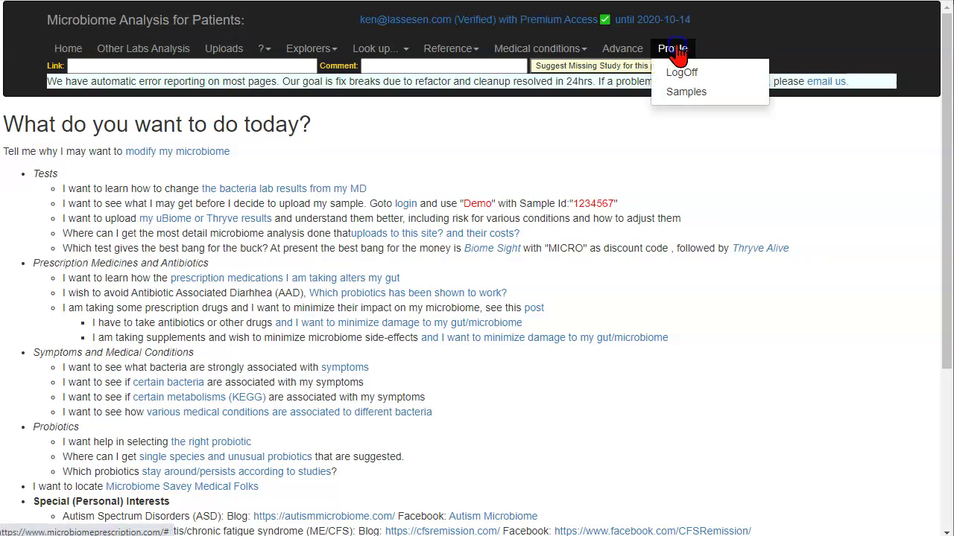
pyautogui.click(684, 93)
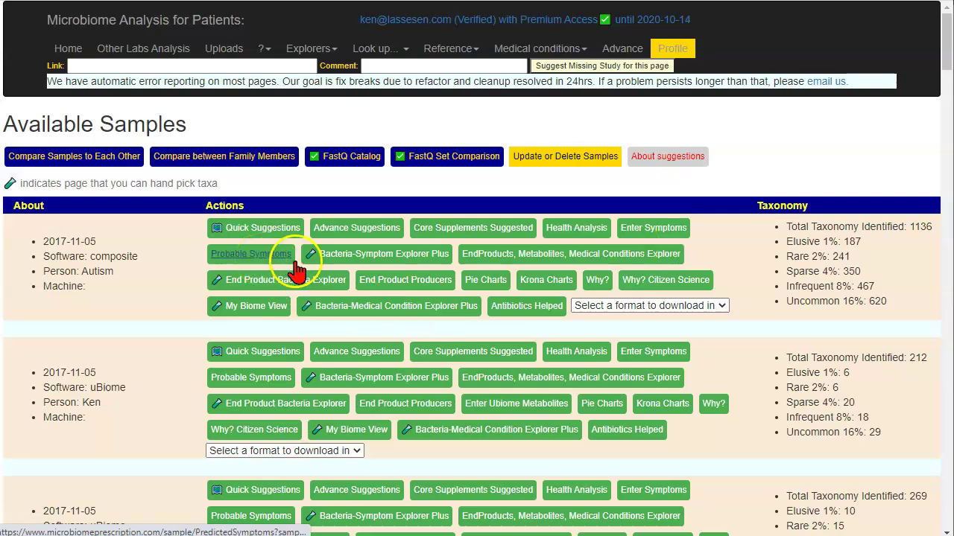
pyautogui.click(346, 262)
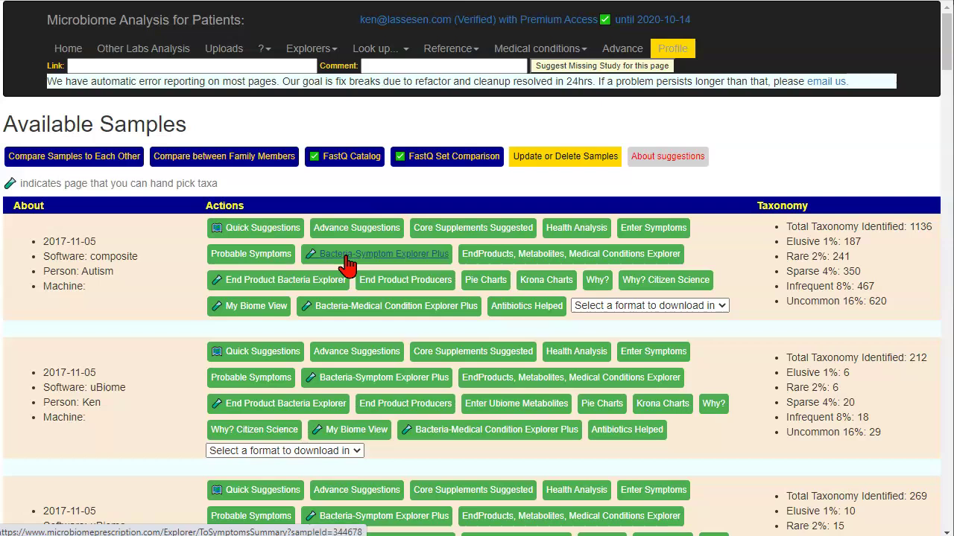
pyautogui.click(238, 265)
pyautogui.click(256, 261)
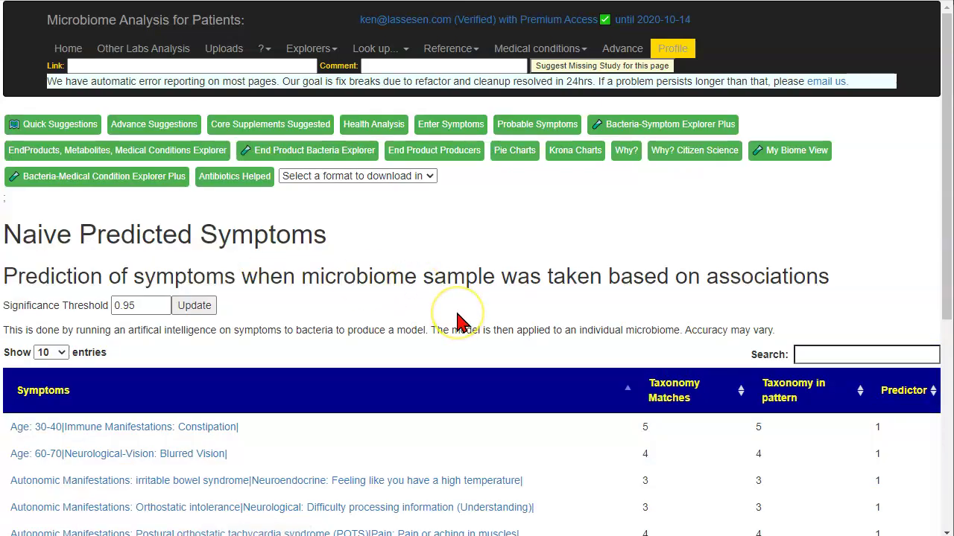
# - Sort the predicted symptoms by Taxonomy in pattern in descending order
pyautogui.scroll(-5, 459, 322)
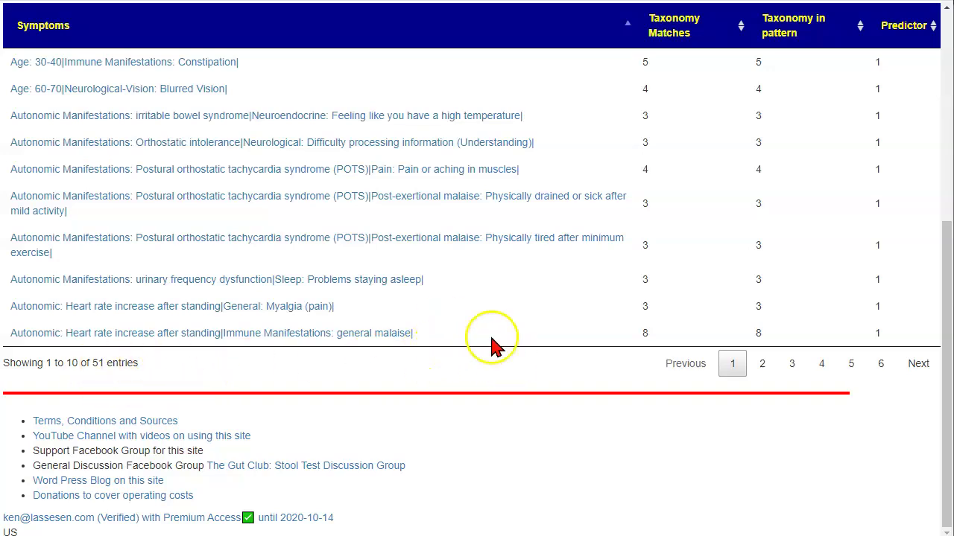
pyautogui.scroll(5, 708, 296)
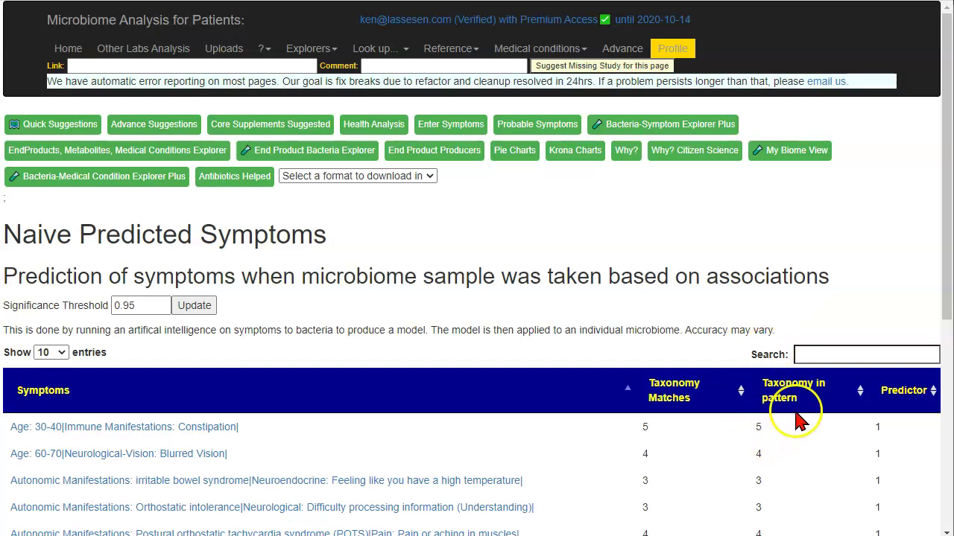
pyautogui.click(798, 389)
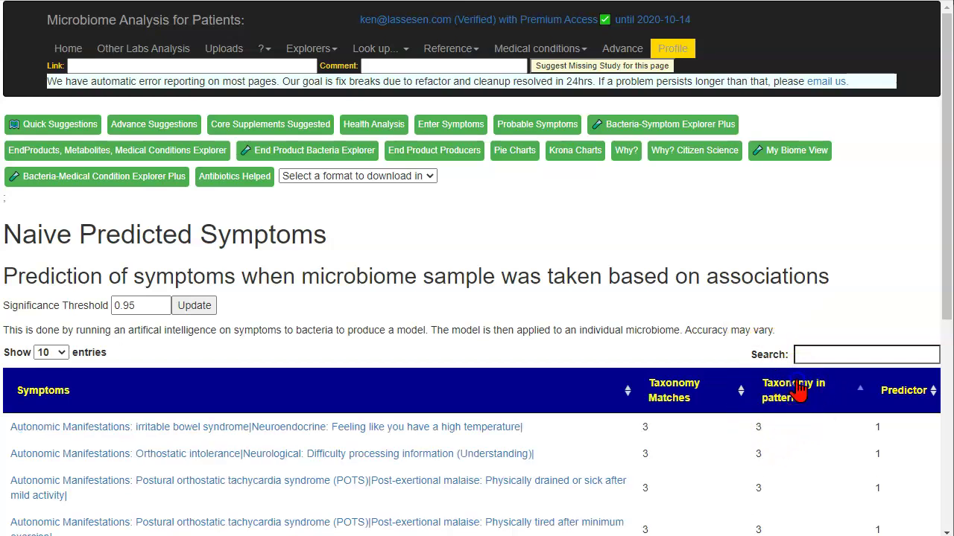
pyautogui.click(798, 389)
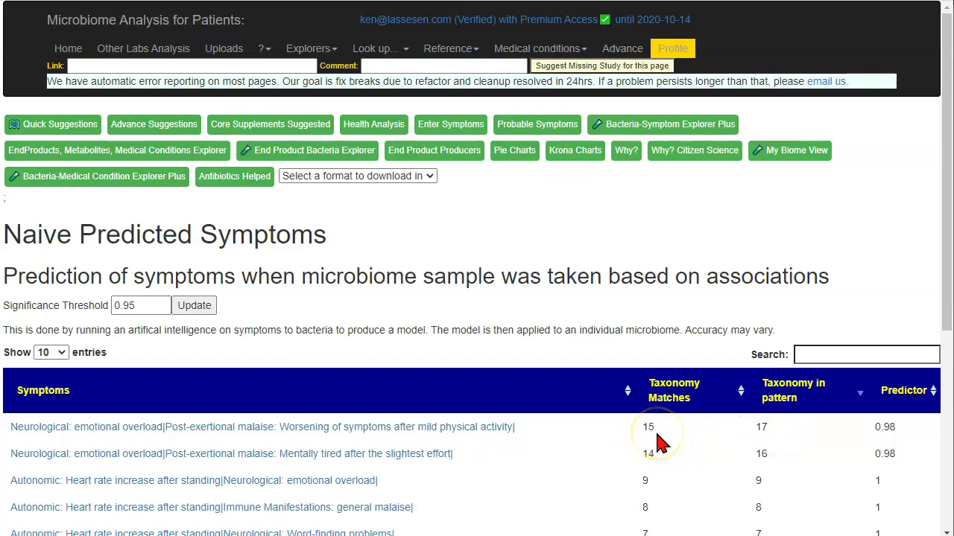
pyautogui.click(888, 429)
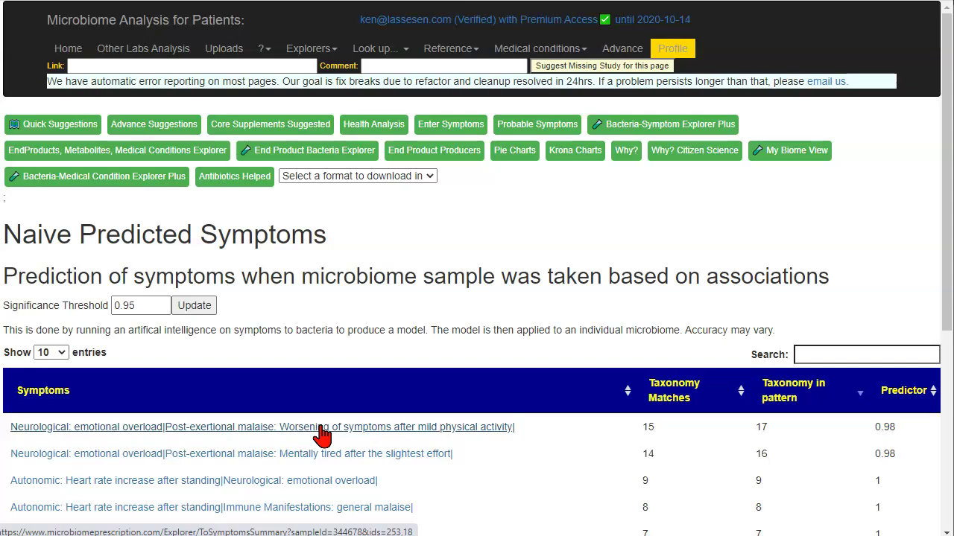
# - Set the significance threshold to 0.92 without updating the predictions
pyautogui.click(162, 310)
pyautogui.click(162, 310)
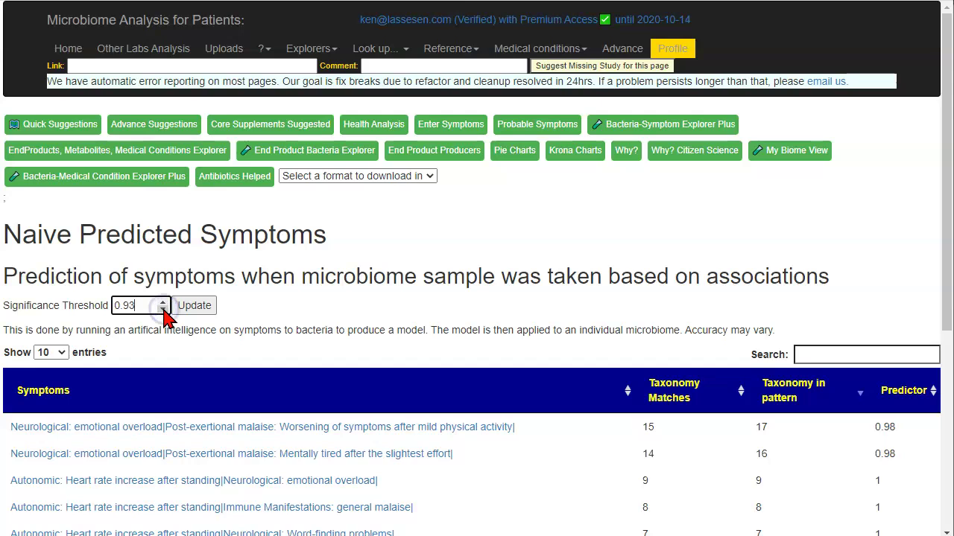
pyautogui.click(162, 310)
# - Open the bacteria association summary for emotional overload combined with worsening of symptoms after mild physical activity
pyautogui.click(163, 429)
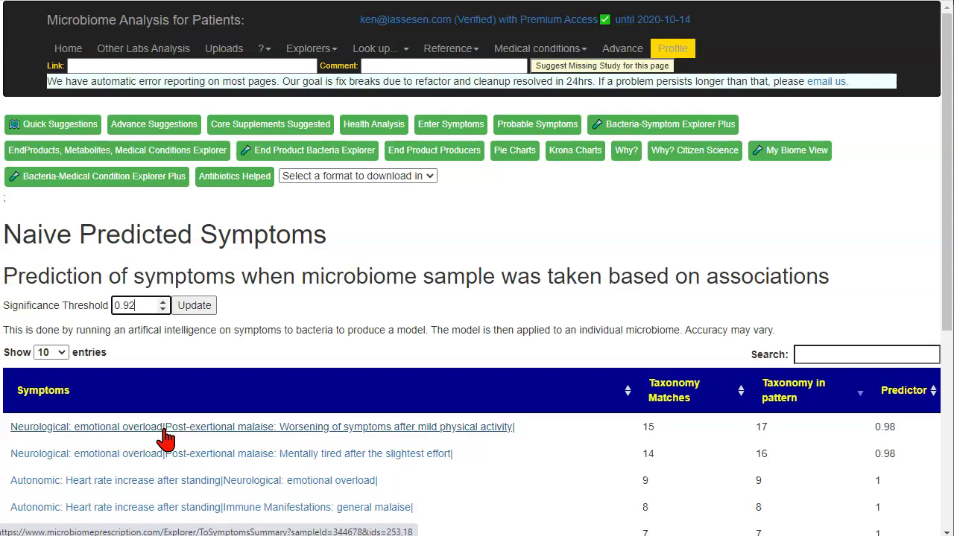
pyautogui.click(164, 429)
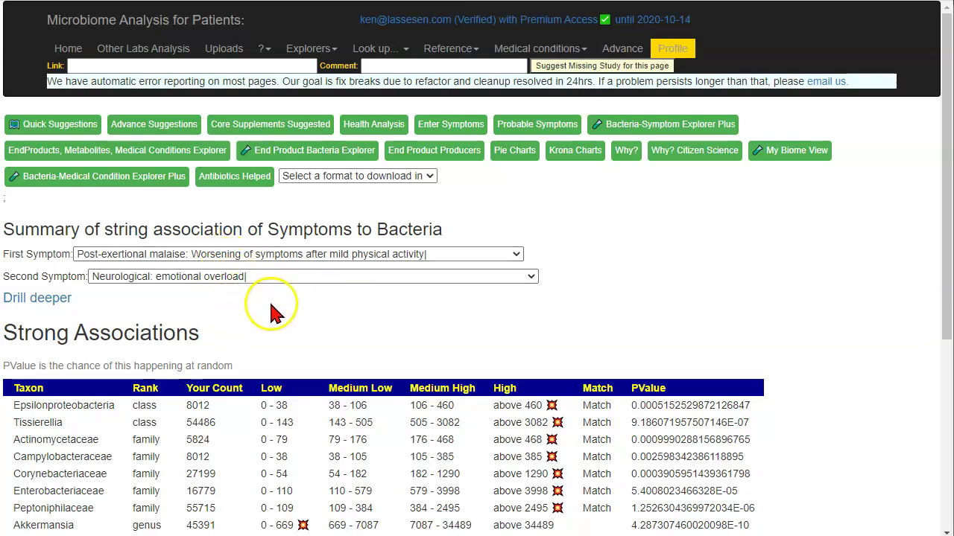
# - Look through the first and second symptom choices without changing them, and review the Strong Associations table
pyautogui.click(530, 278)
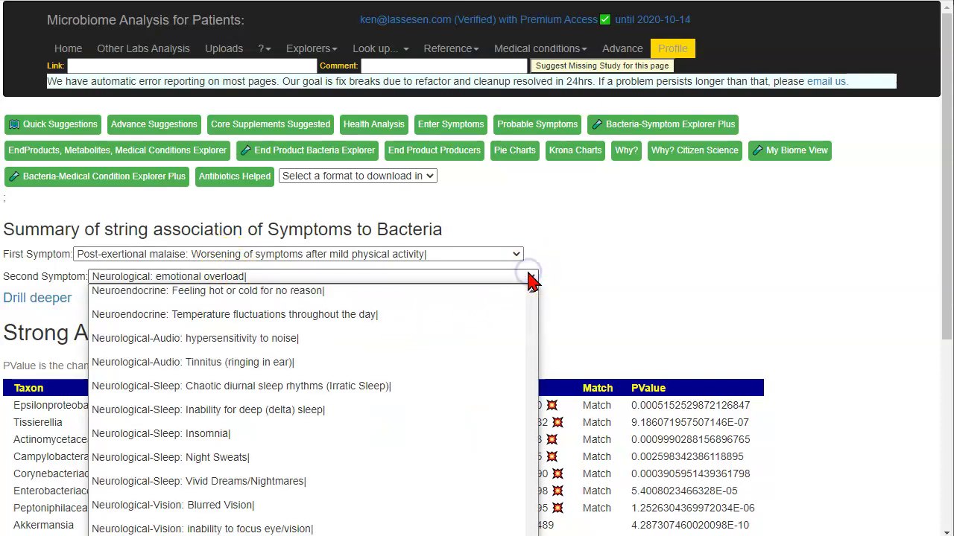
pyautogui.click(531, 279)
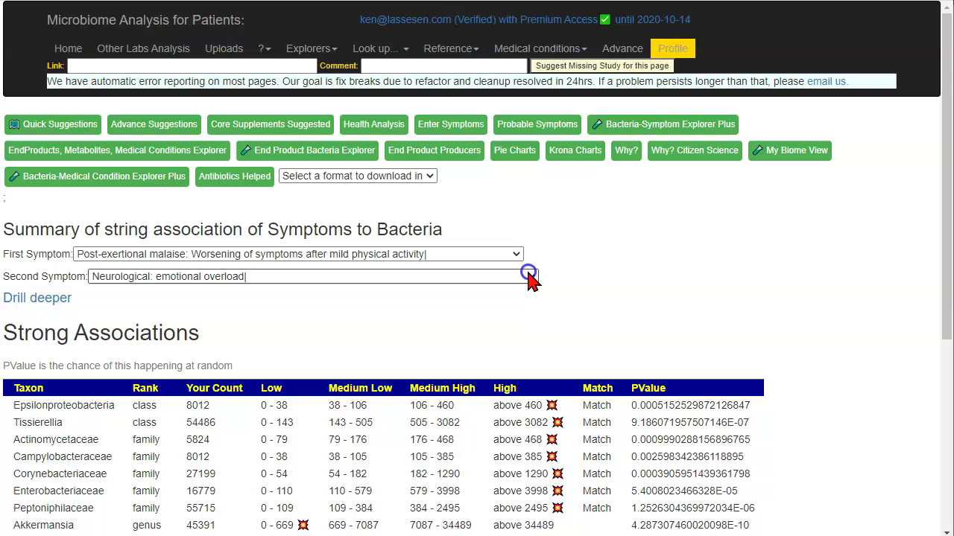
pyautogui.click(460, 254)
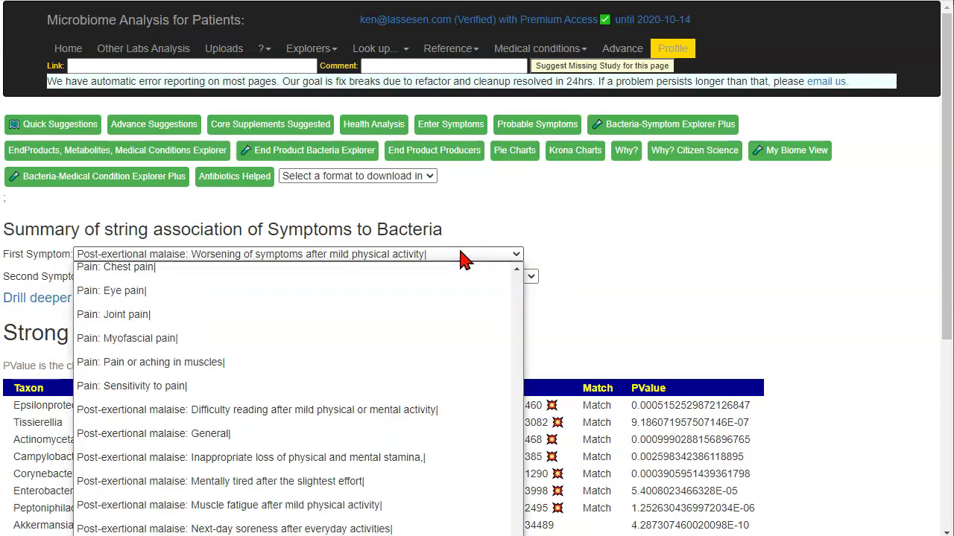
pyautogui.click(638, 244)
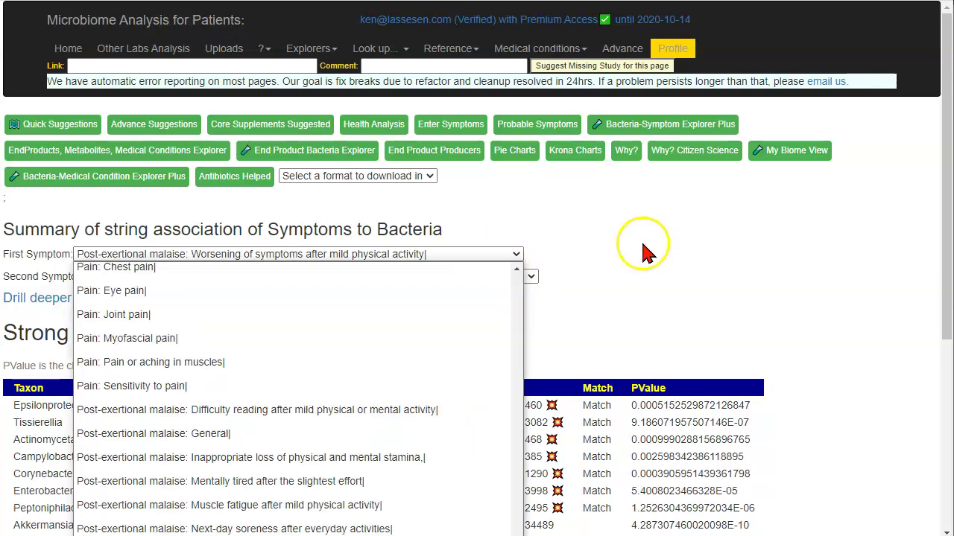
pyautogui.click(581, 305)
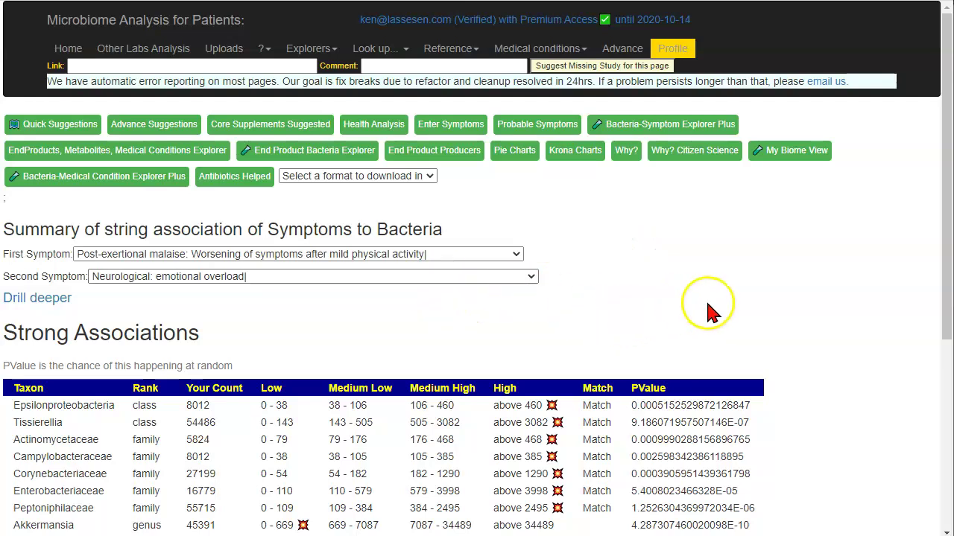
pyautogui.scroll(-4, 730, 305)
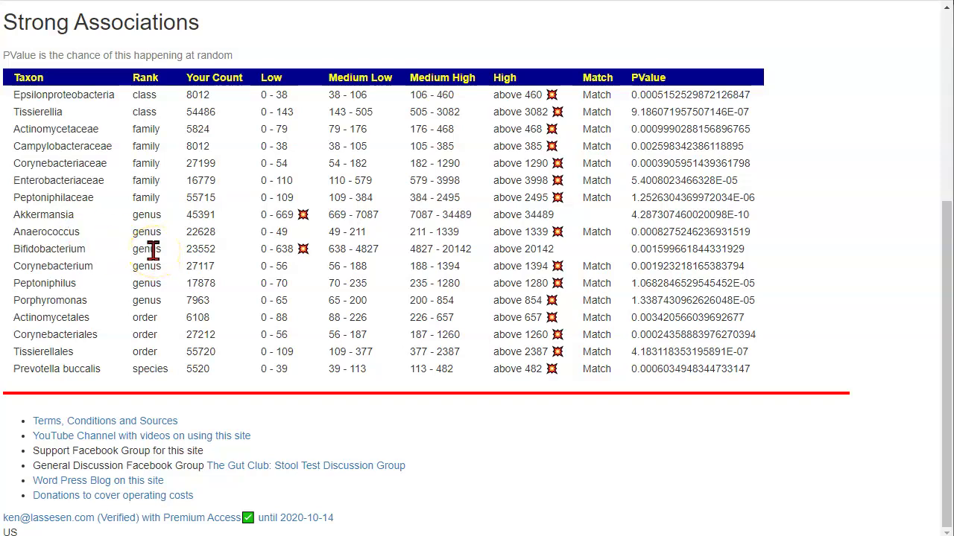
pyautogui.scroll(4, 152, 250)
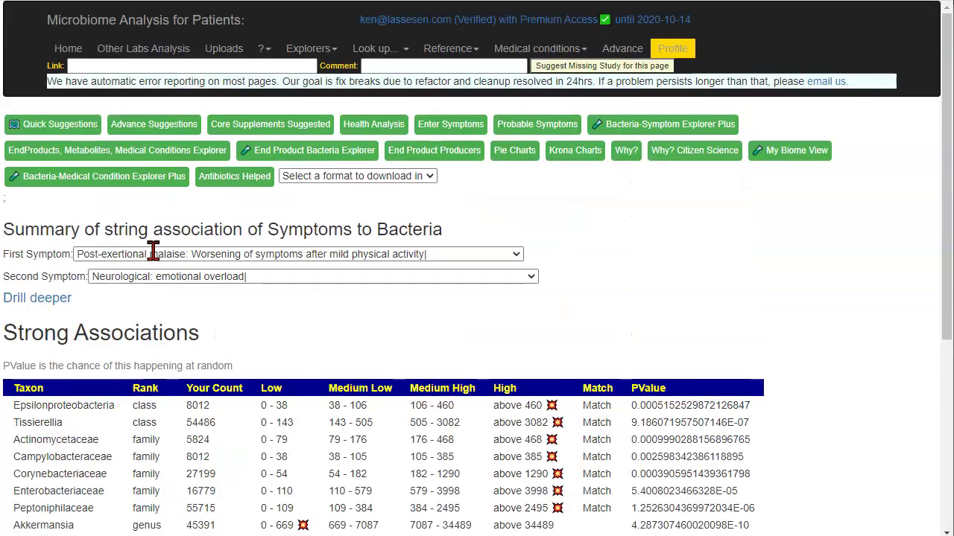
# - Drill deeper into the selected symptom pair and review its bacteria shifts and strong associations
pyautogui.click(44, 300)
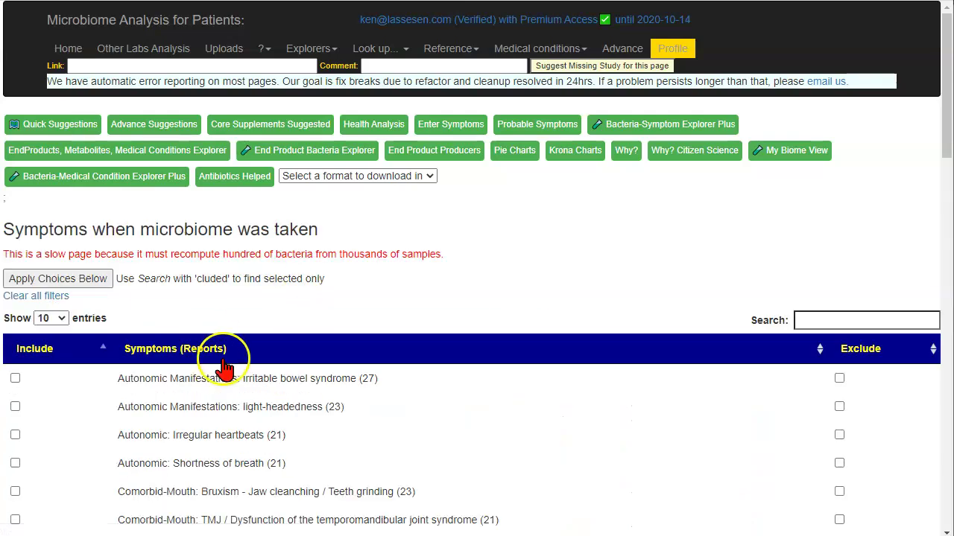
pyautogui.scroll(-5, 332, 358)
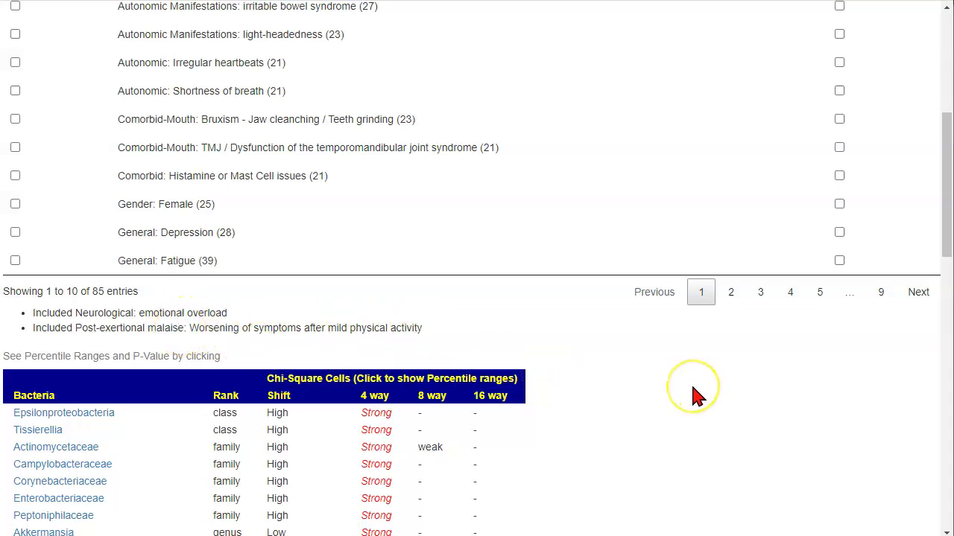
pyautogui.scroll(-10, 699, 397)
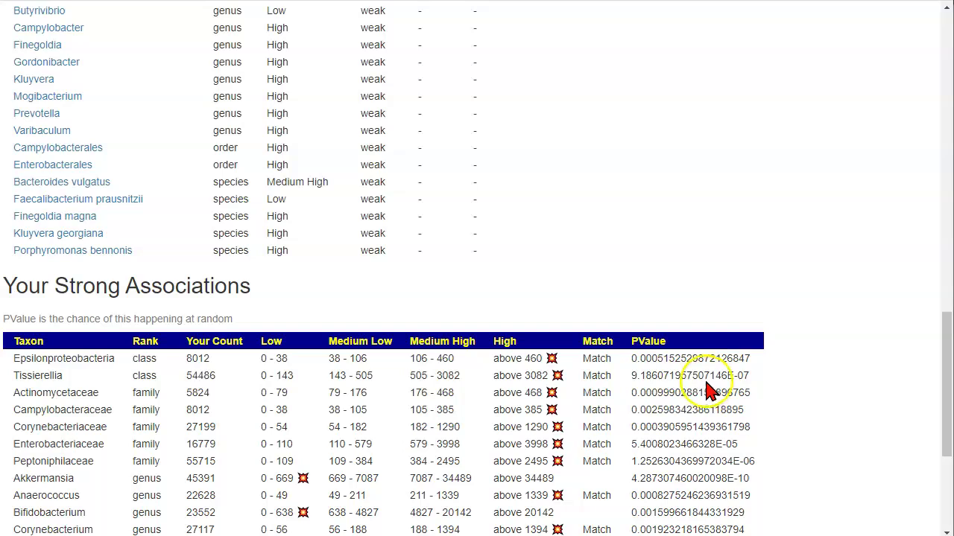
pyautogui.scroll(1, 547, 179)
pyautogui.scroll(5, 548, 179)
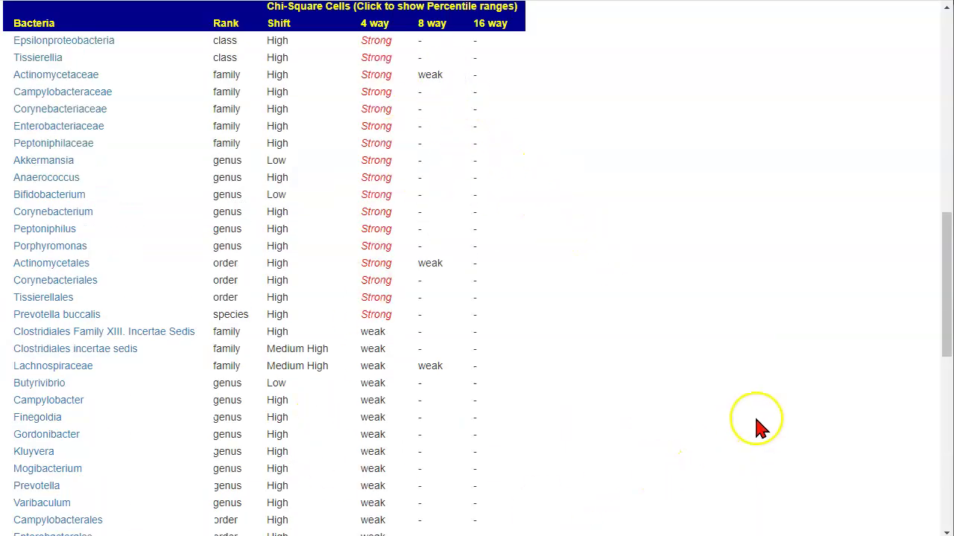
pyautogui.scroll(-5, 759, 428)
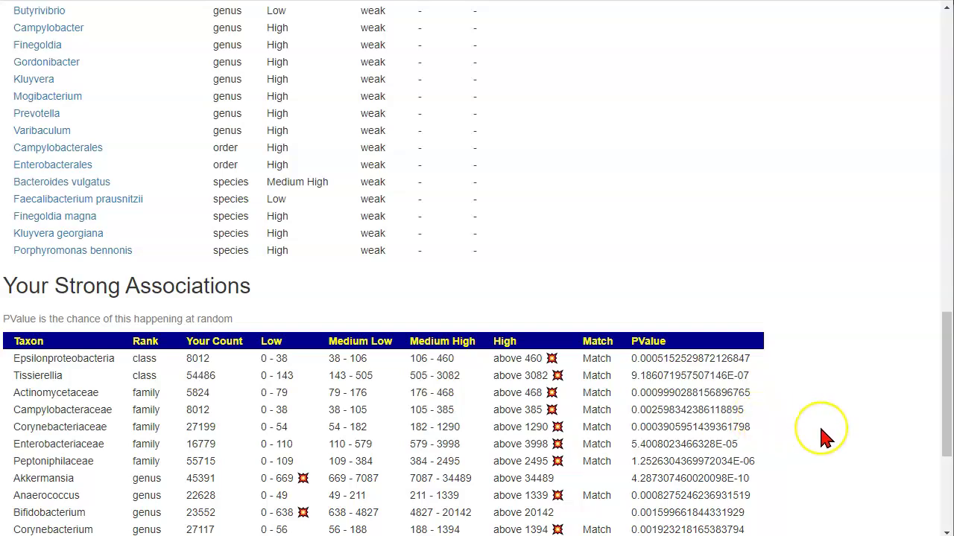
pyautogui.scroll(5, 822, 439)
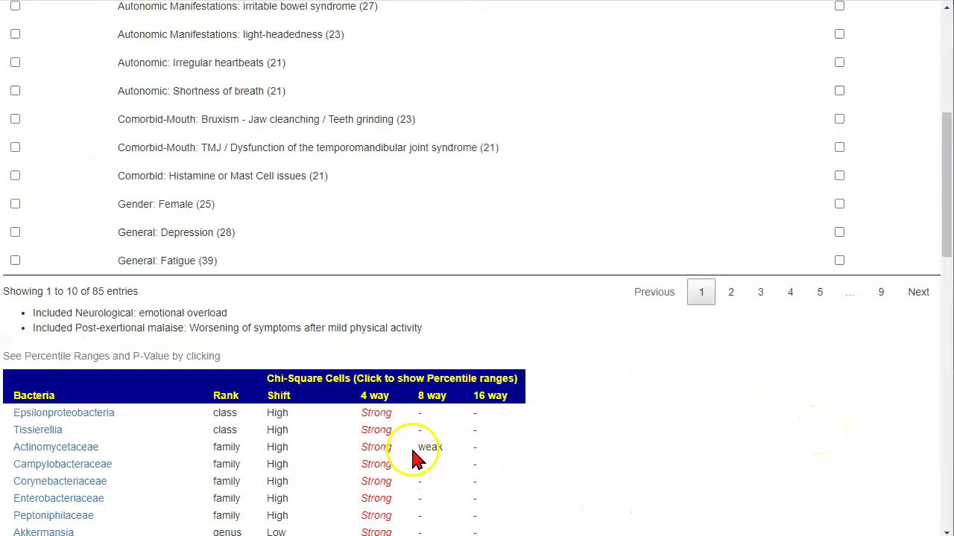
# - Show the 4 way percentile ranges and P-value for Actinomycetaceae, and review the sample's strong associations
pyautogui.click(370, 447)
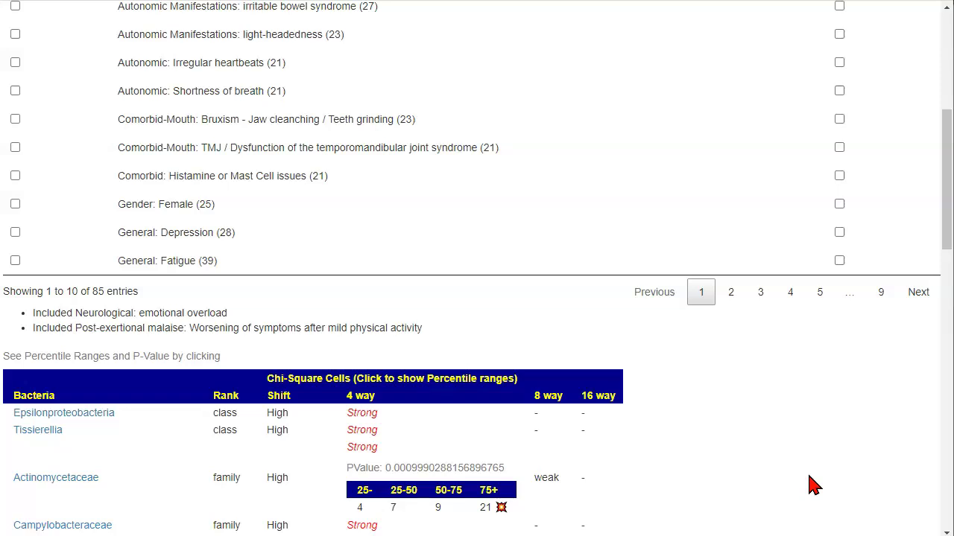
pyautogui.scroll(-10, 814, 485)
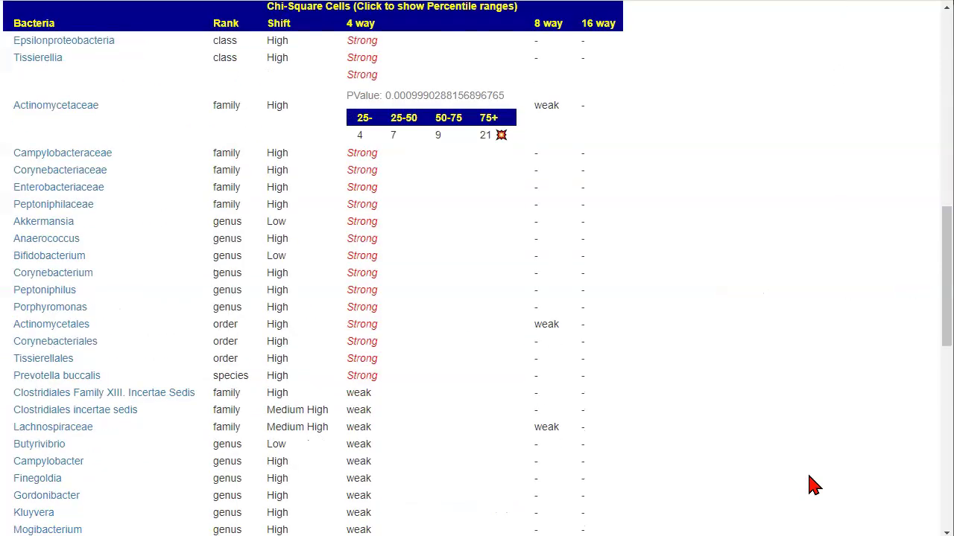
pyautogui.scroll(-4, 814, 485)
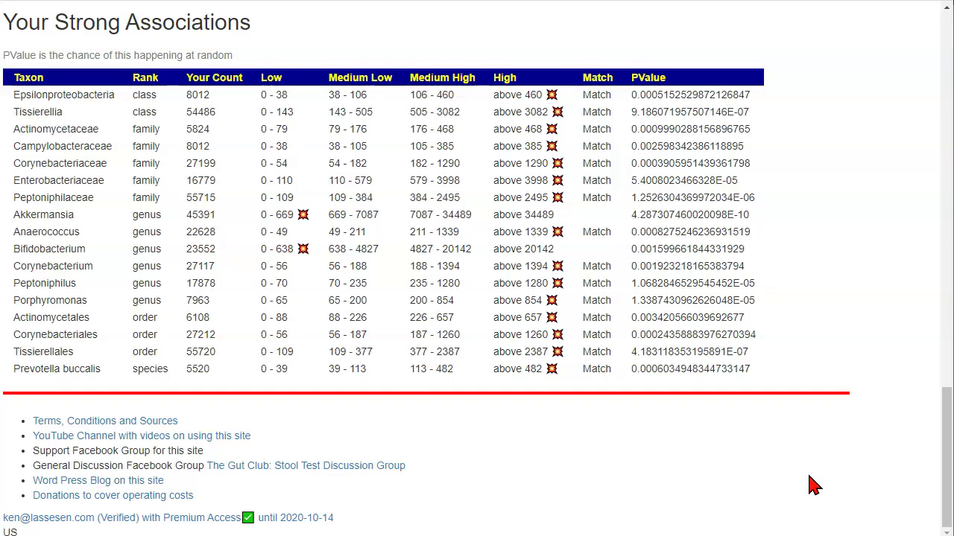
# - Include the symptom Autonomic: Irregular heartbeats and apply the choices to recompute the associations
pyautogui.scroll(12, 813, 485)
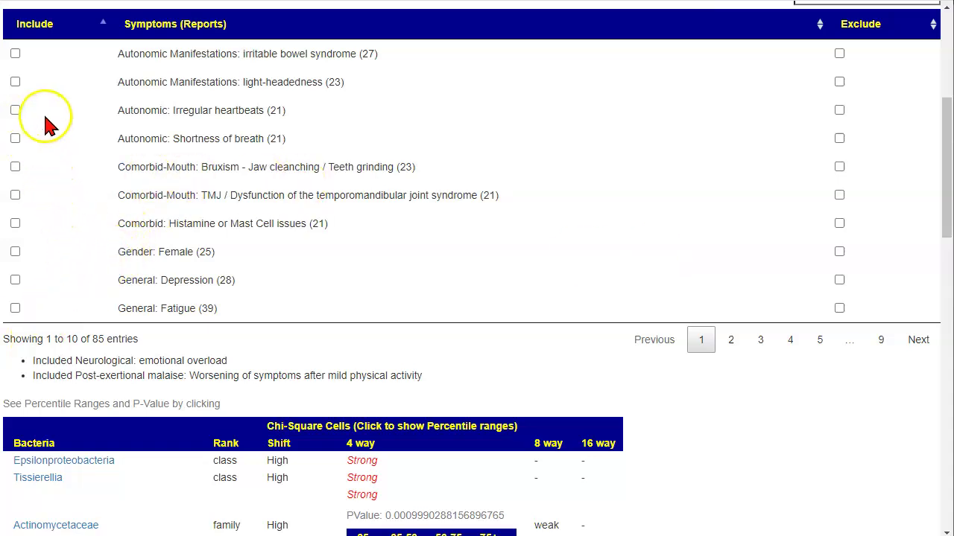
pyautogui.click(13, 111)
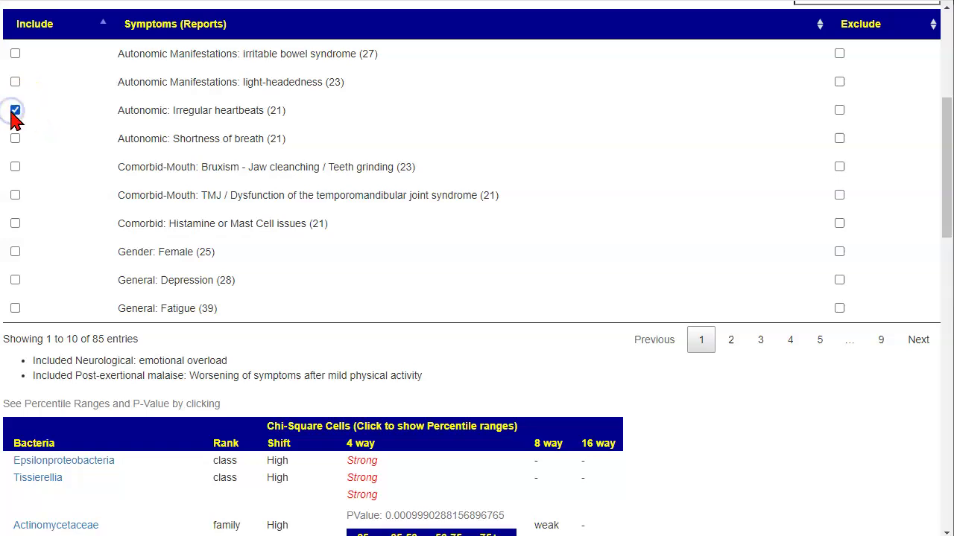
pyautogui.scroll(5, 185, 159)
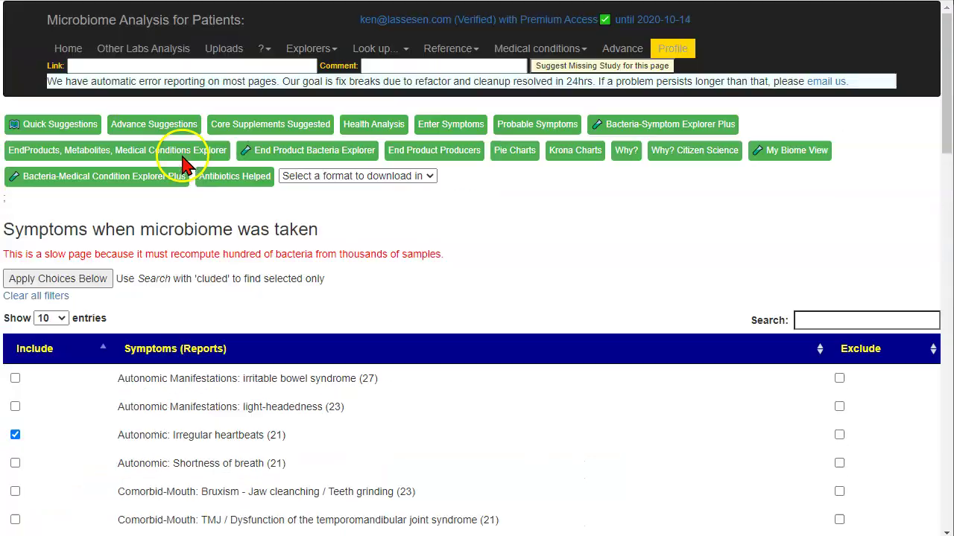
pyautogui.click(87, 284)
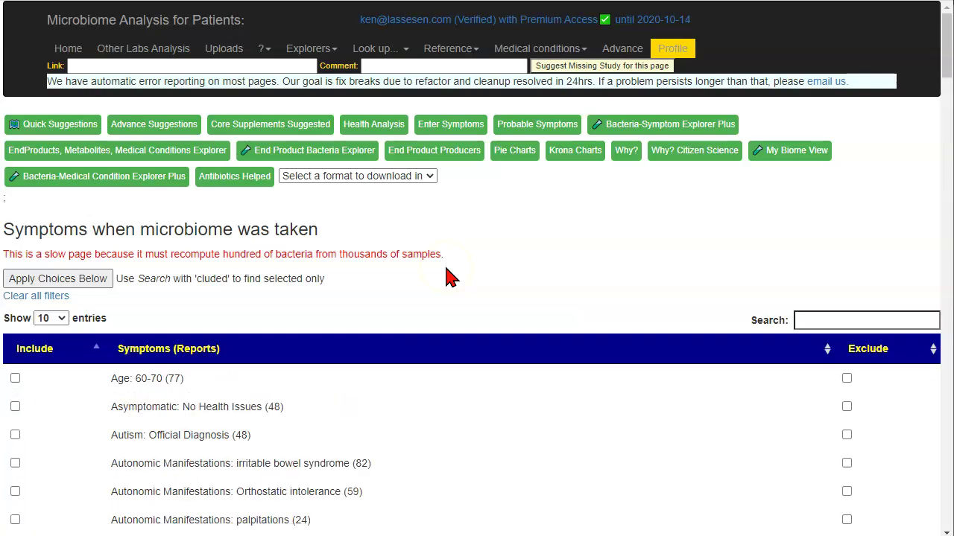
# - Examine the recomputed bacteria table and the matches listed under Your Strong Associations
pyautogui.scroll(-5, 451, 277)
pyautogui.scroll(-10, 451, 277)
pyautogui.scroll(5, 451, 277)
pyautogui.scroll(-20, 632, 265)
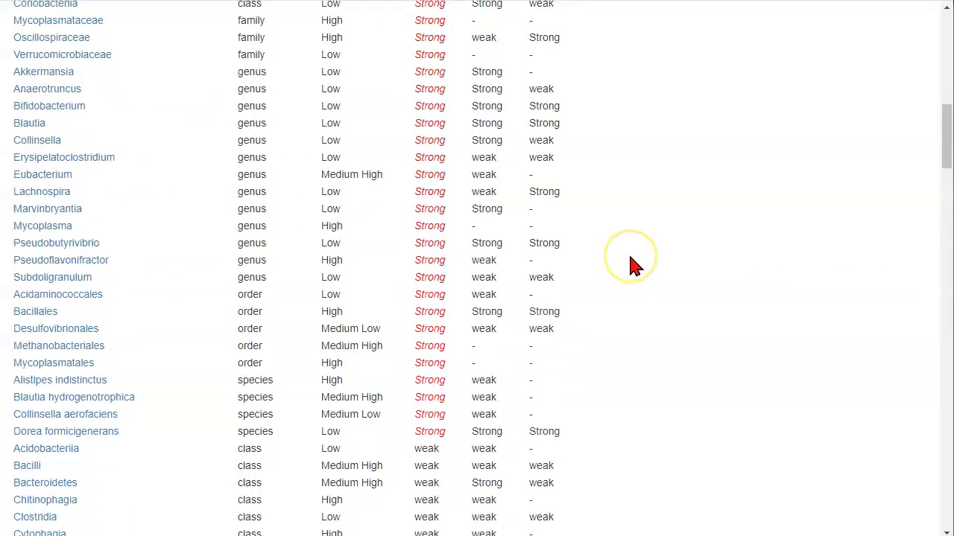
pyautogui.scroll(-10, 632, 266)
pyautogui.scroll(5, 631, 266)
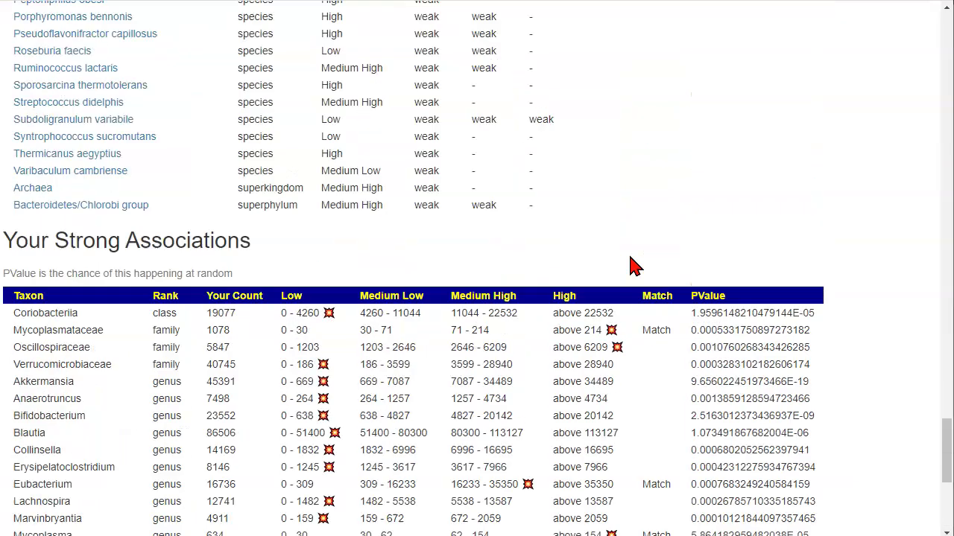
pyautogui.scroll(-5, 632, 266)
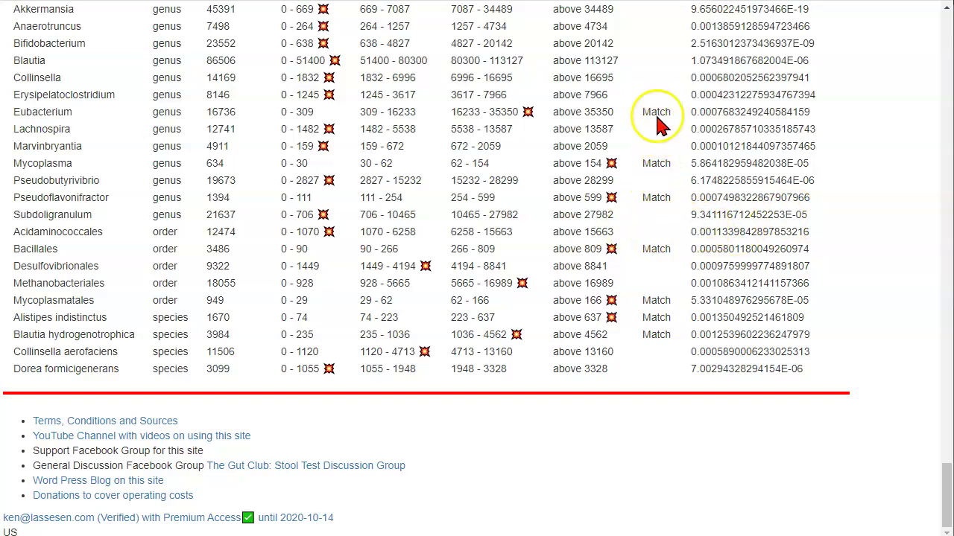
# - Finish reviewing the current sample's associations and return to the list of available samples
pyautogui.scroll(5, 897, 160)
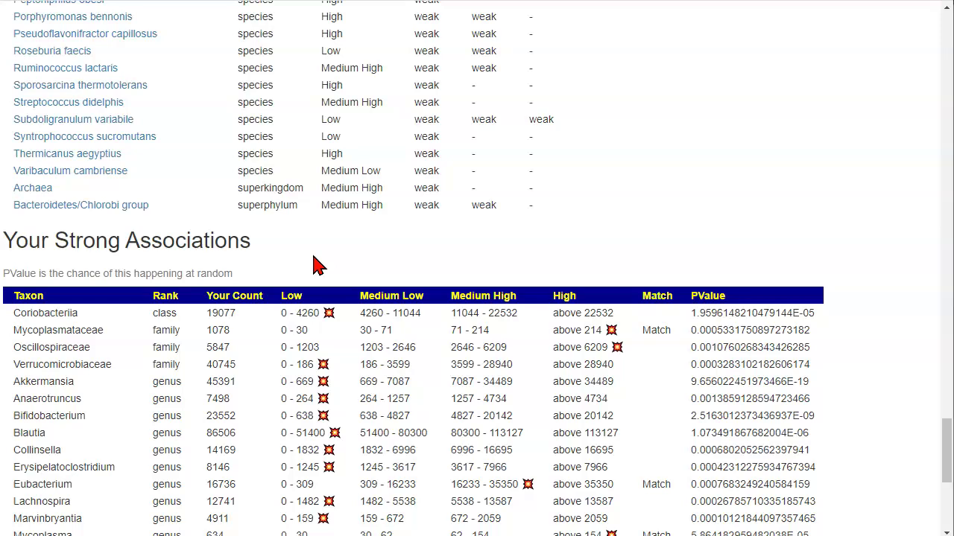
pyautogui.click(393, 241)
pyautogui.scroll(5, 395, 243)
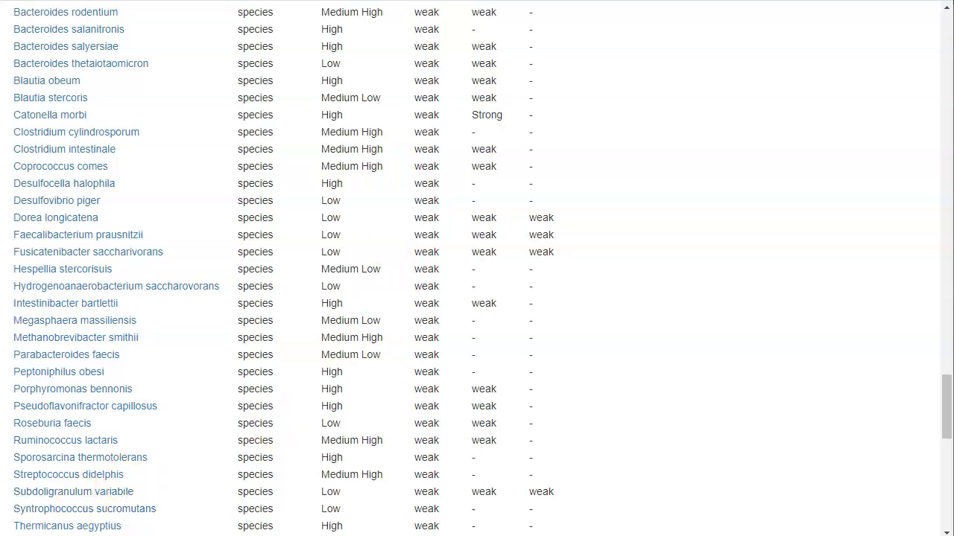
pyautogui.scroll(20, 666, 436)
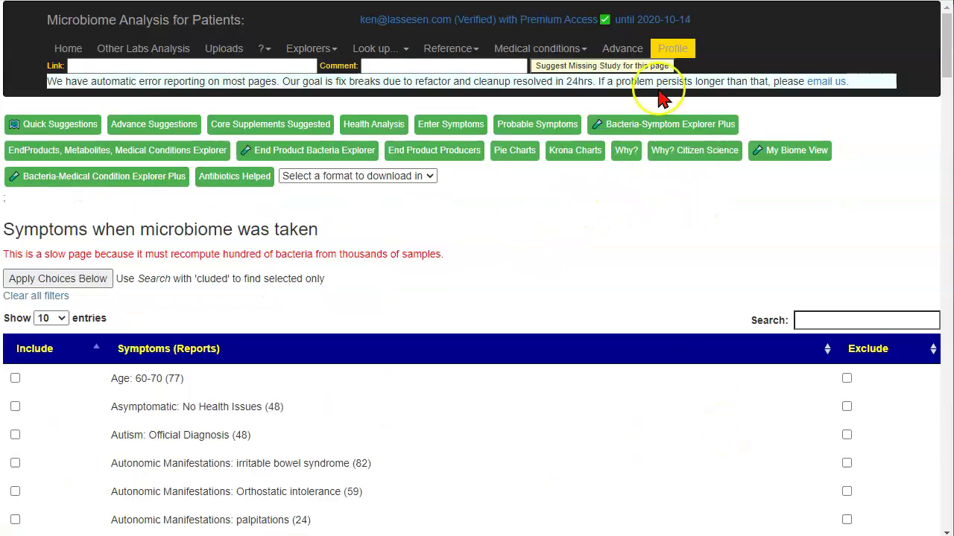
pyautogui.click(675, 49)
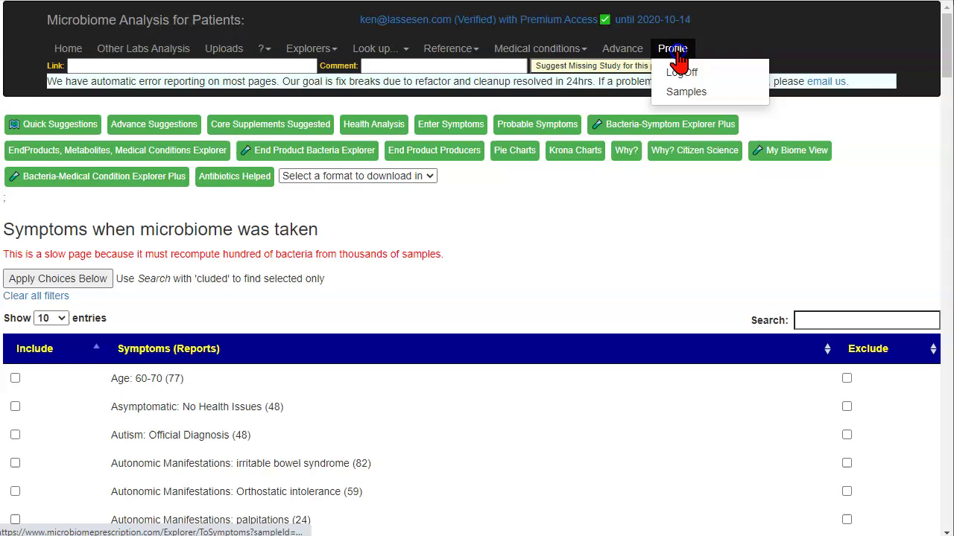
pyautogui.click(680, 92)
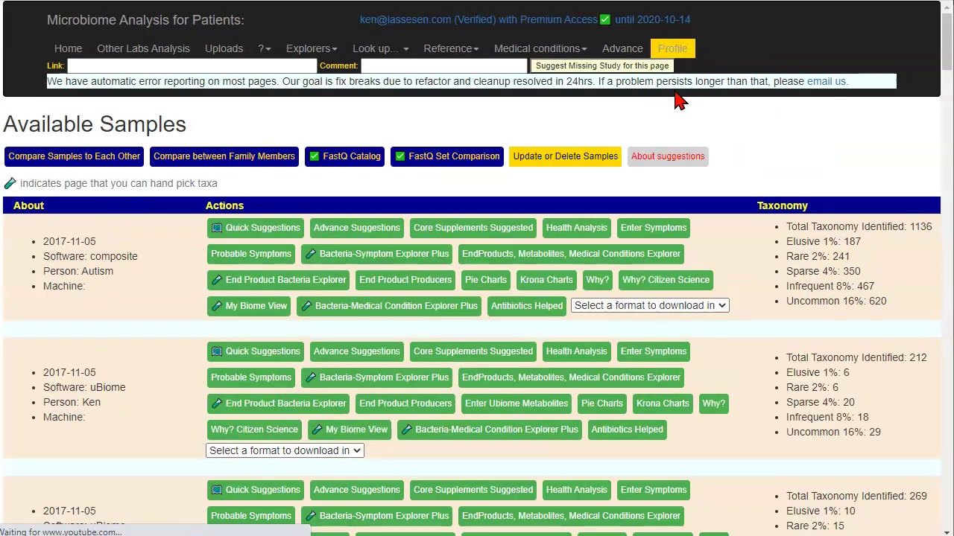
# - Open the probable symptoms for the Thryve sample dated 2019-11-10
pyautogui.scroll(-15, 550, 359)
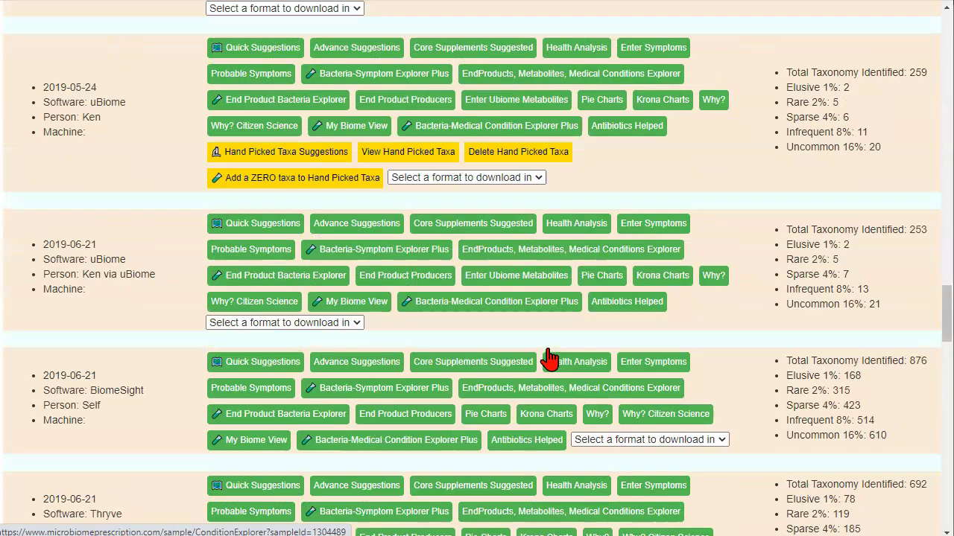
pyautogui.scroll(-10, 550, 359)
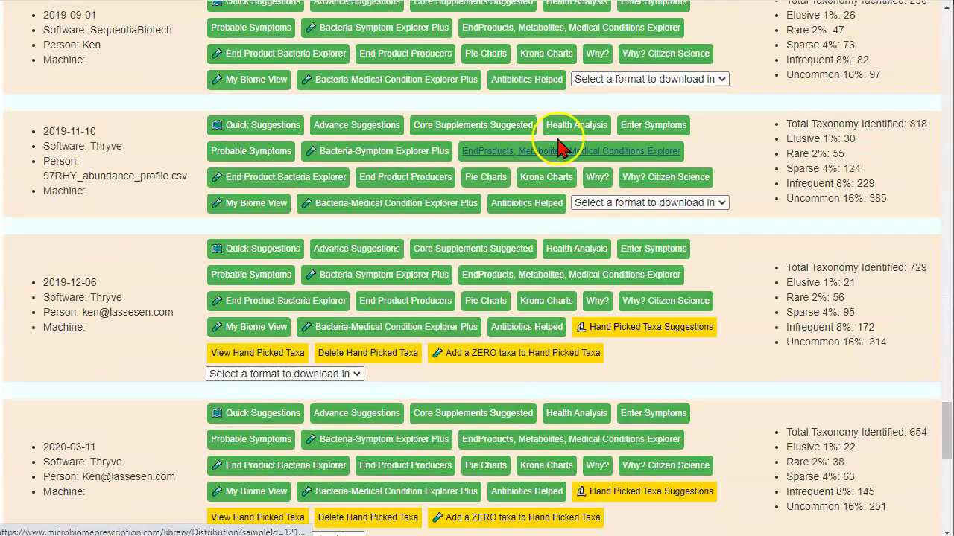
pyautogui.click(276, 149)
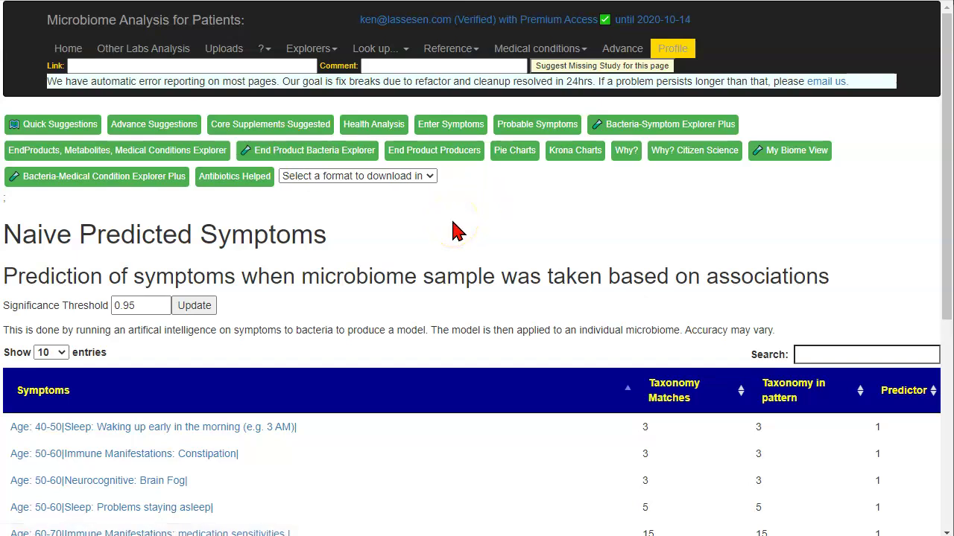
# - Open the predicted pair Age: 60-70 and Immune Manifestations: medication sensitivities, and review its strong bacteria associations
pyautogui.scroll(-5, 456, 230)
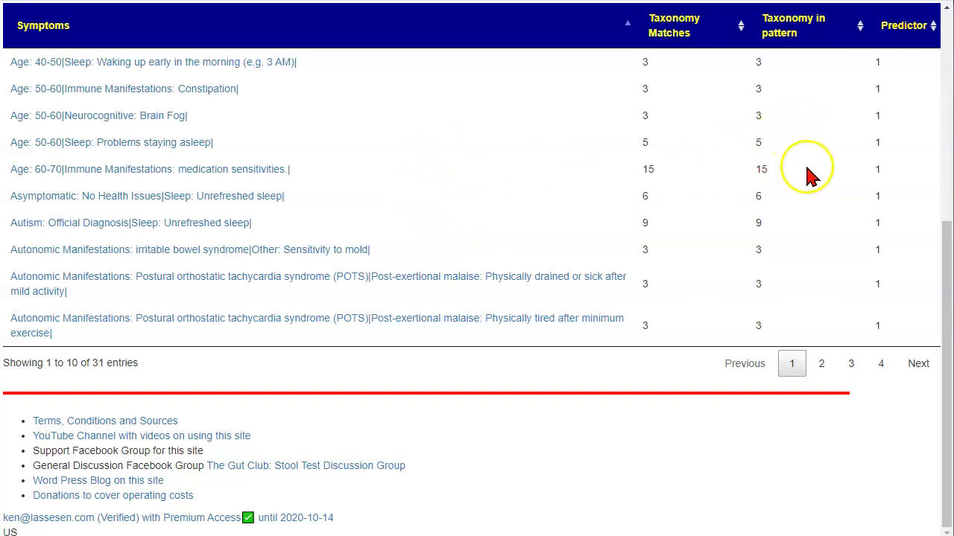
pyautogui.click(122, 179)
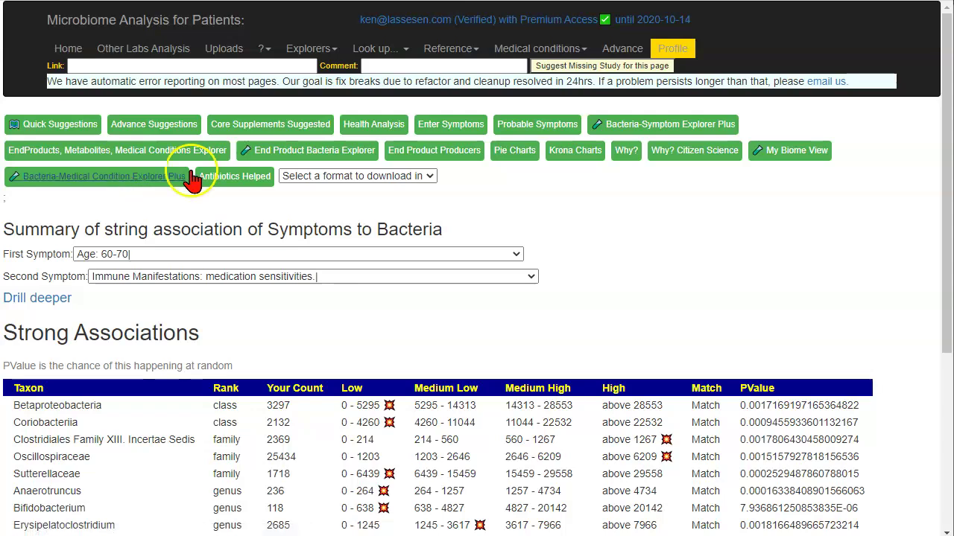
pyautogui.scroll(-4, 511, 198)
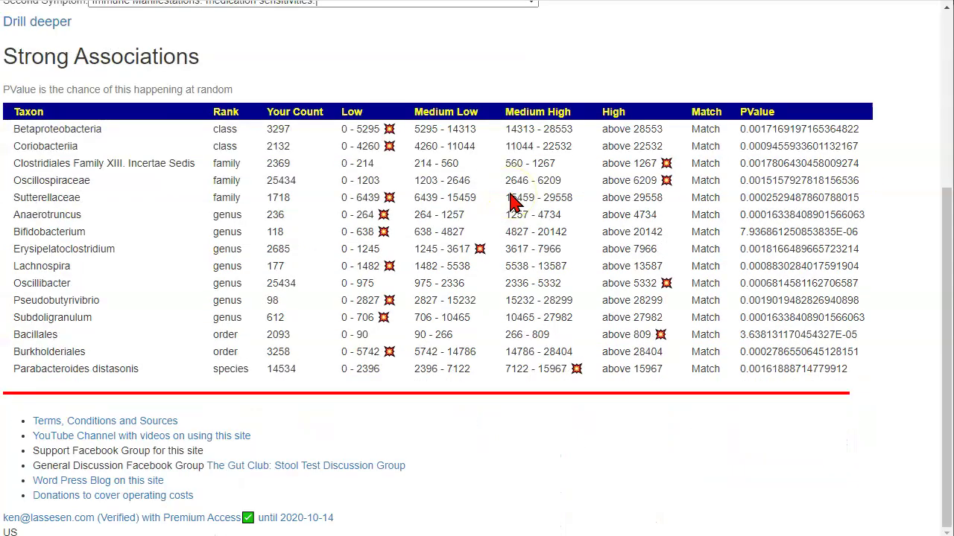
pyautogui.scroll(4, 511, 198)
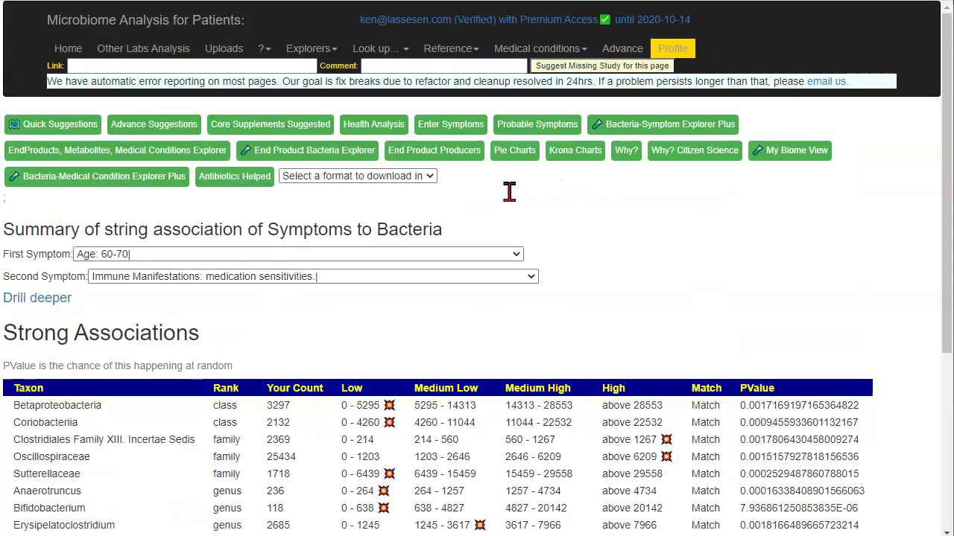
# - Drill deeper into the age and medication sensitivities pair and review its bacteria shifts and the sample's strong associations
pyautogui.click(50, 298)
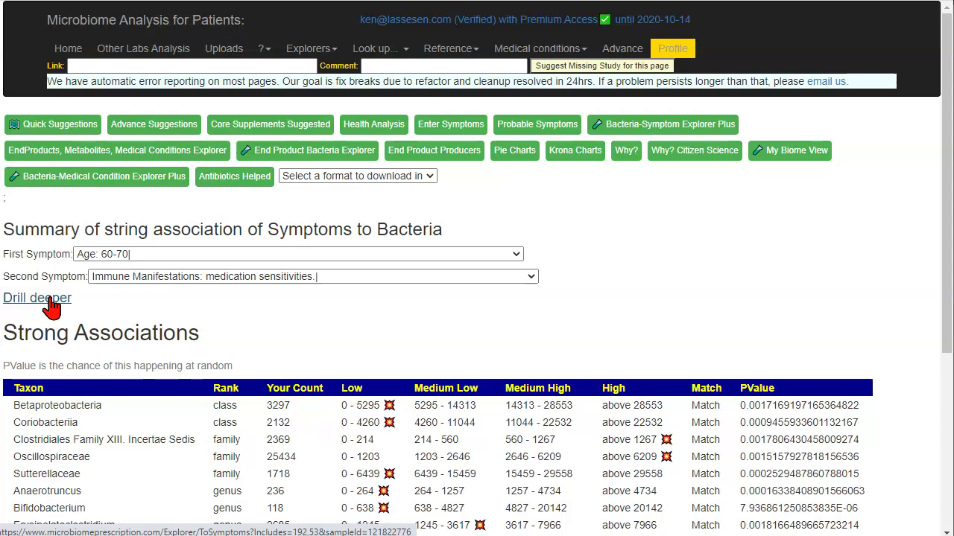
pyautogui.click(52, 302)
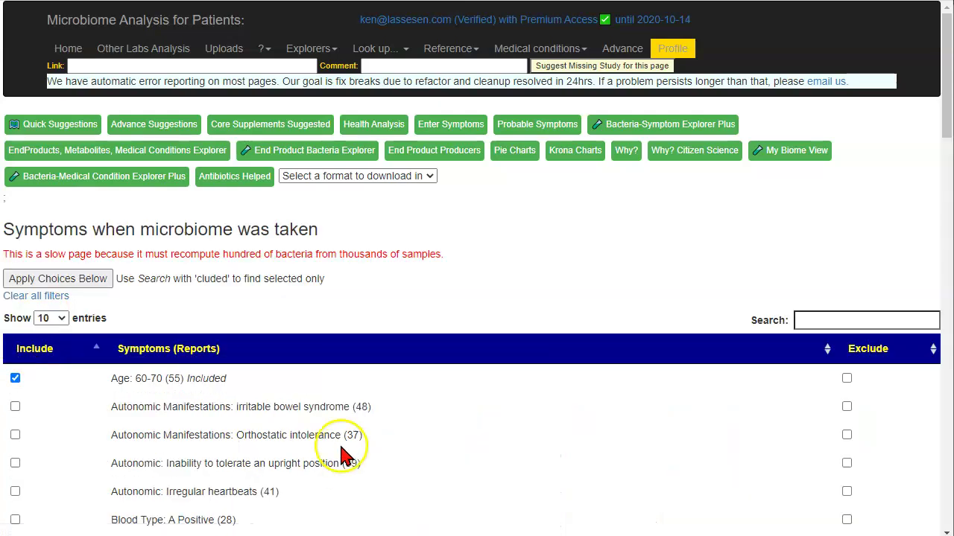
pyautogui.scroll(-5, 572, 388)
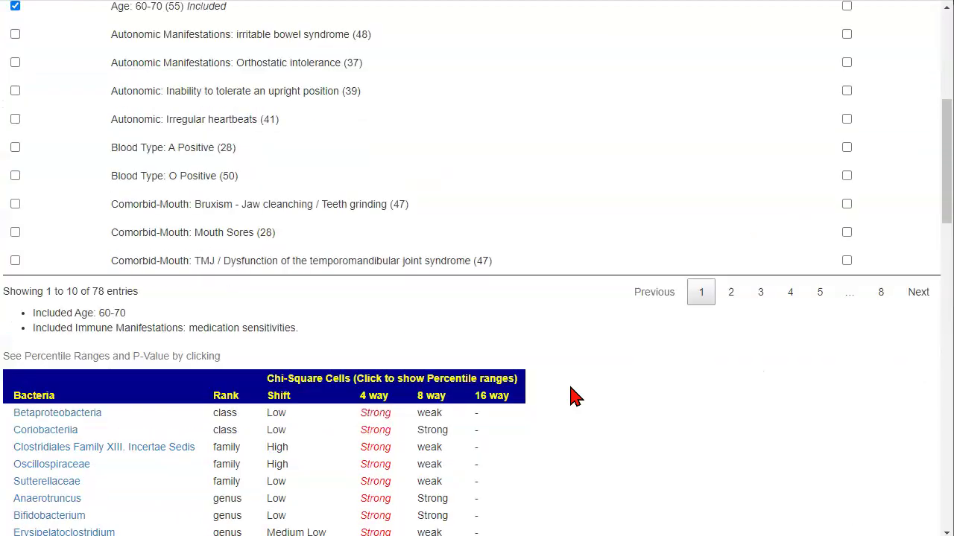
pyautogui.scroll(-15, 574, 396)
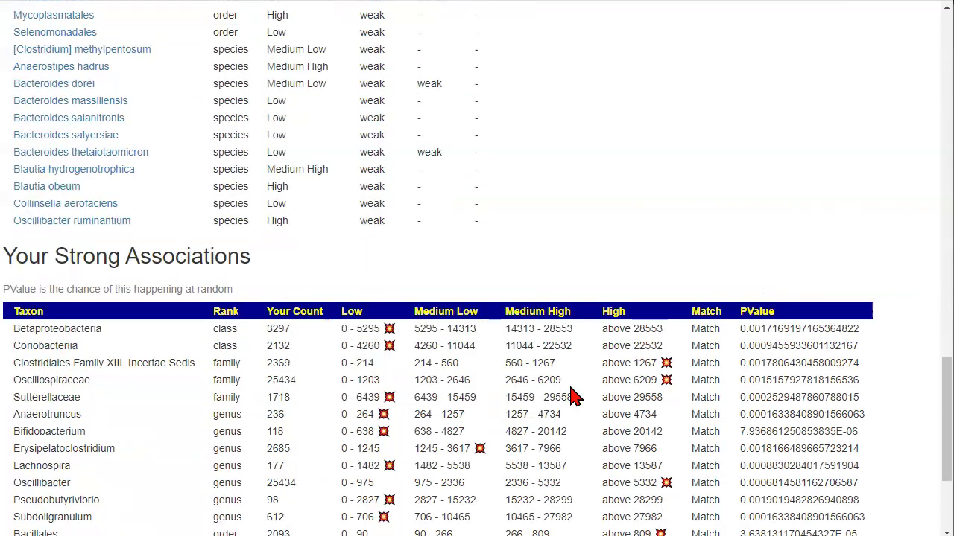
pyautogui.scroll(-3, 574, 396)
# - Include the symptom Autonomic Manifestations: Orthostatic intolerance and apply the choices to recompute the associations
pyautogui.scroll(20, 574, 397)
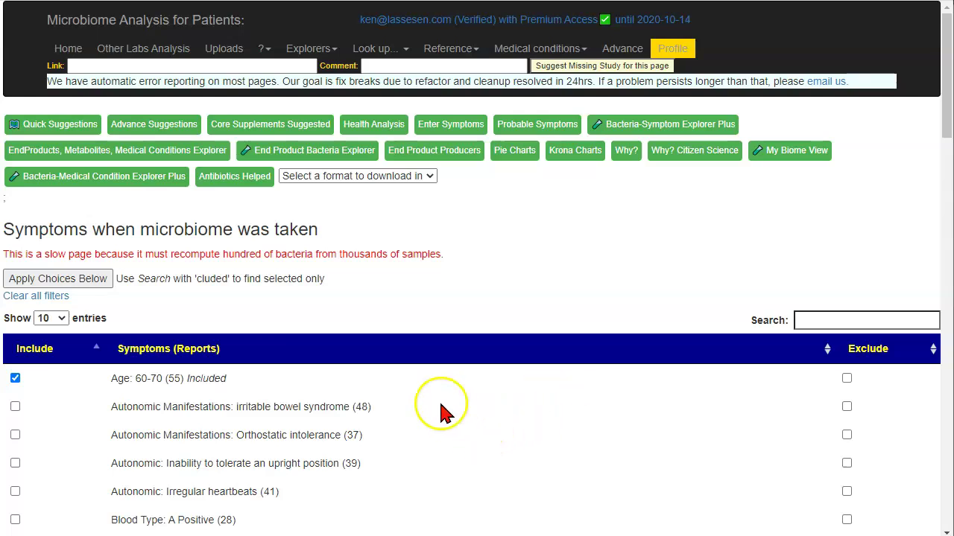
pyautogui.click(15, 435)
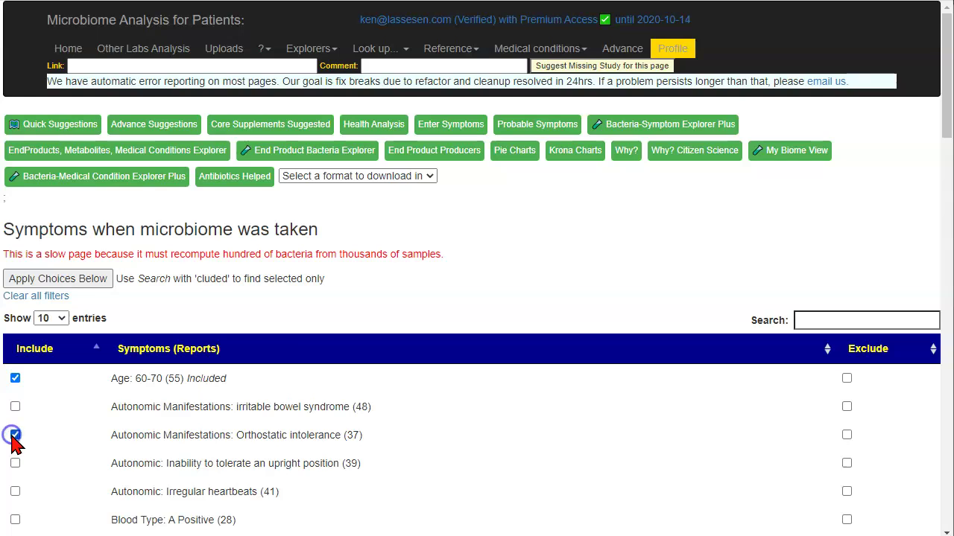
pyautogui.click(87, 278)
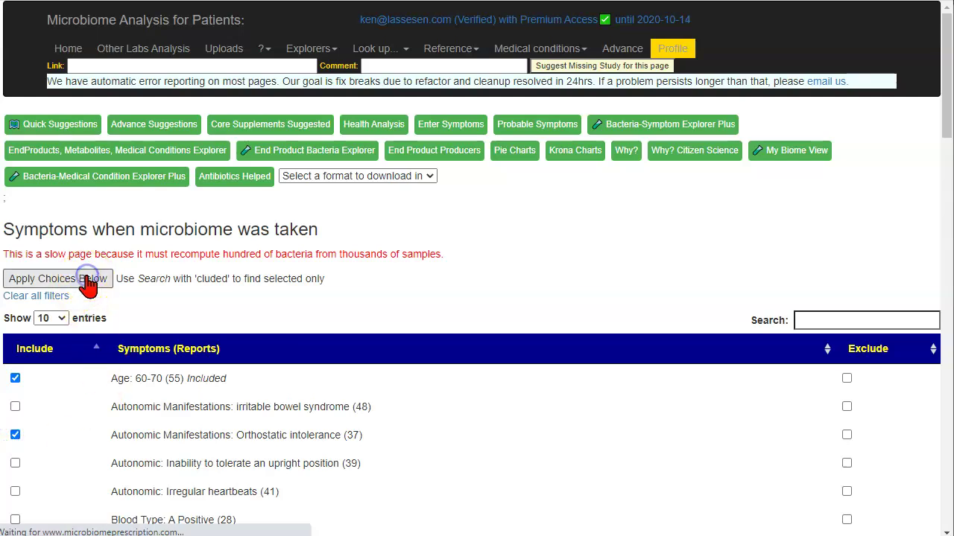